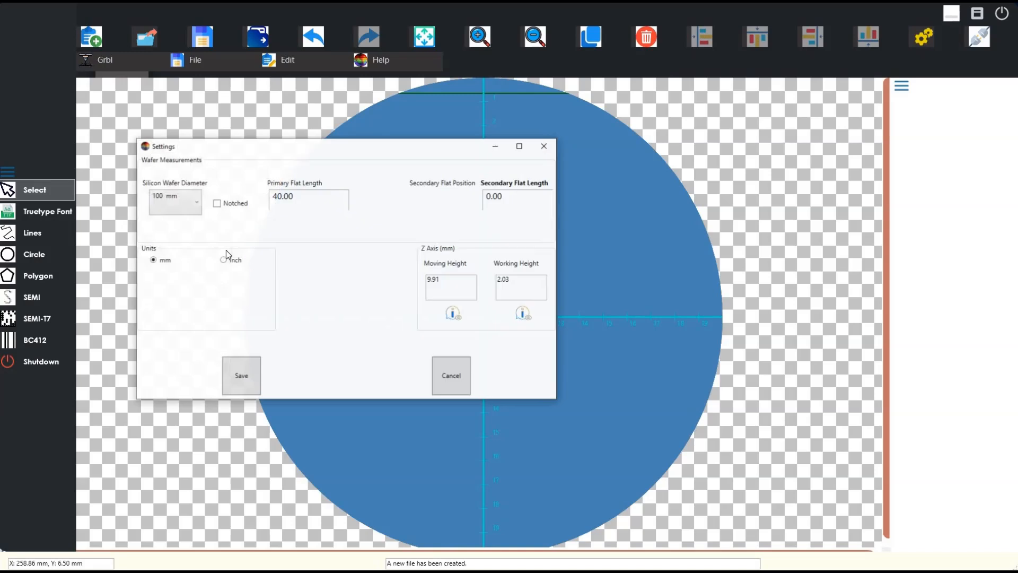
Switch the settings to inch units, set the silicon wafer diameter to 5 inch, and save.
click(196, 204)
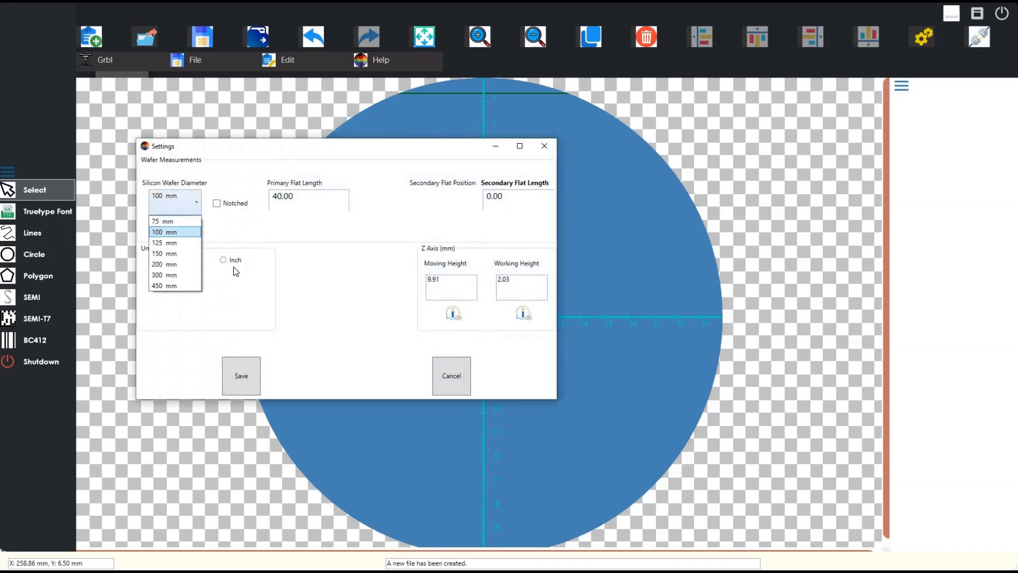
click(206, 227)
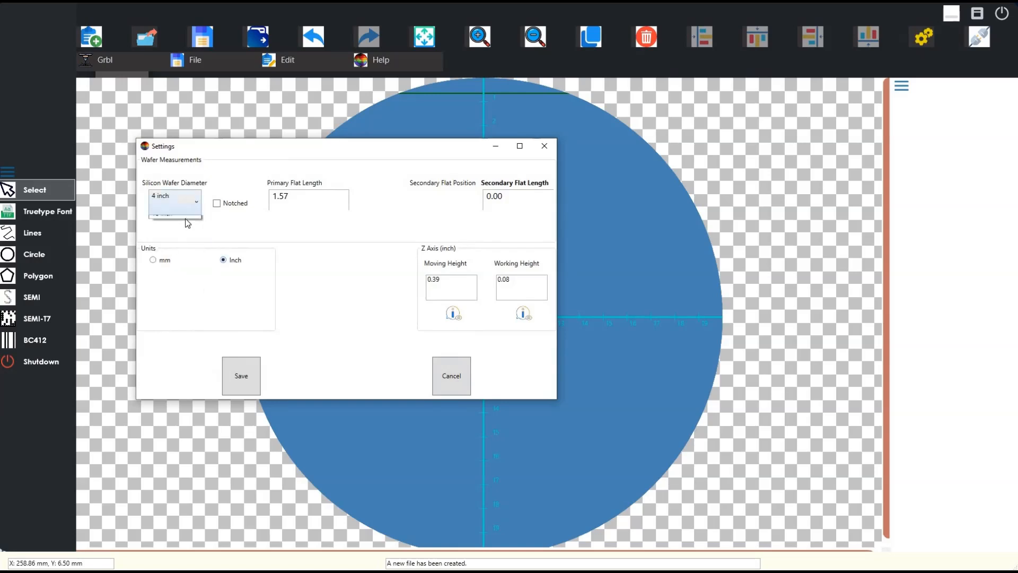
click(188, 221)
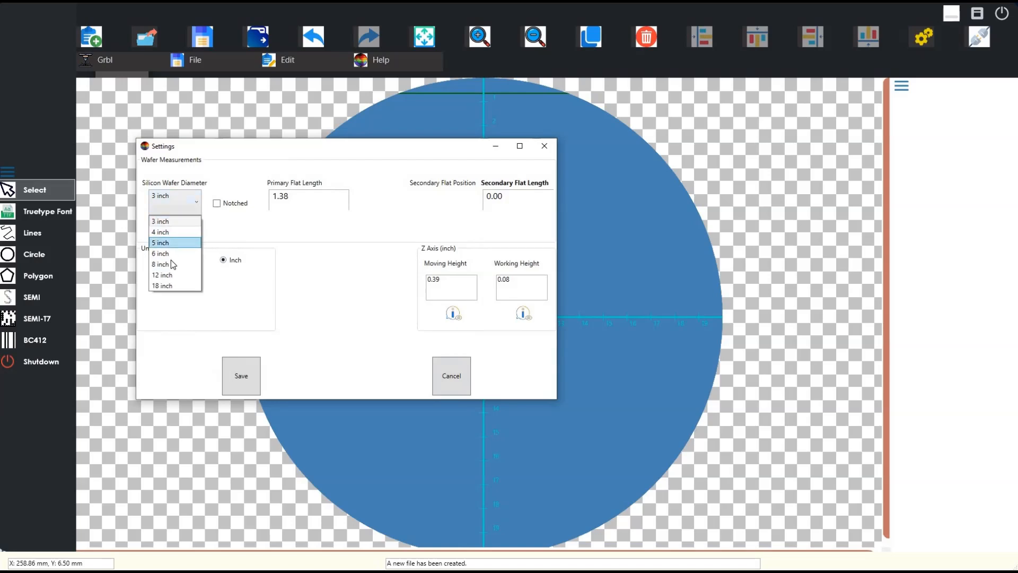
key(Return)
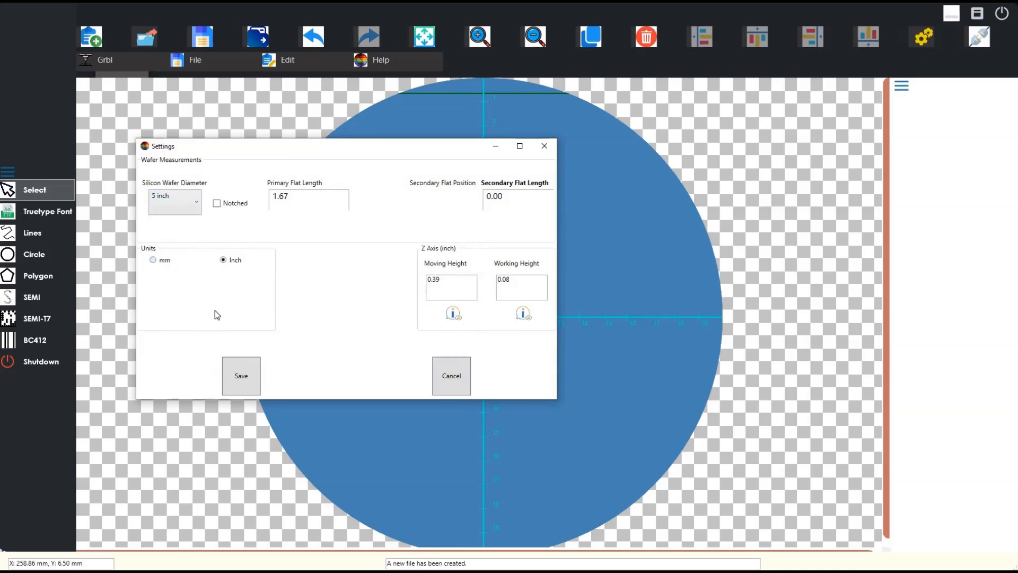
click(262, 362)
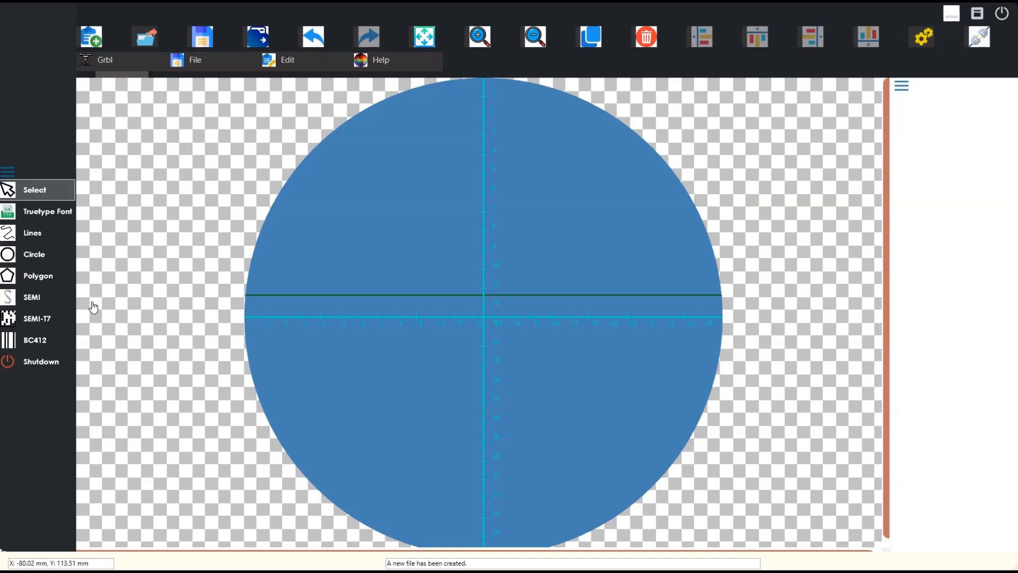
Place the double-density SEMI M13 text 12345678AB1168B1 at X 72.17, Y 112.67 mm and the single-density SEMI M12 text 12345678AB below it.
click(10, 299)
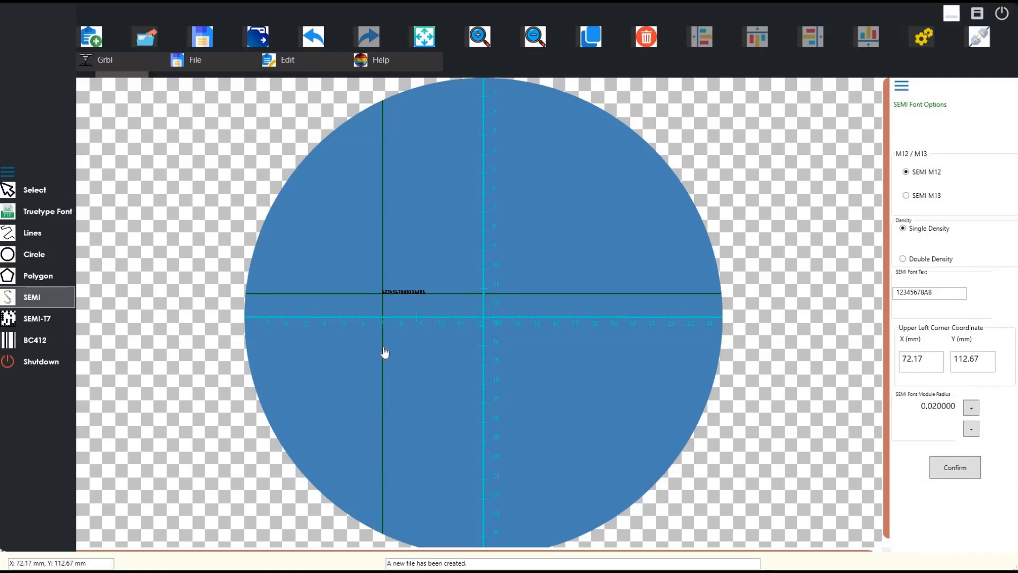
click(399, 294)
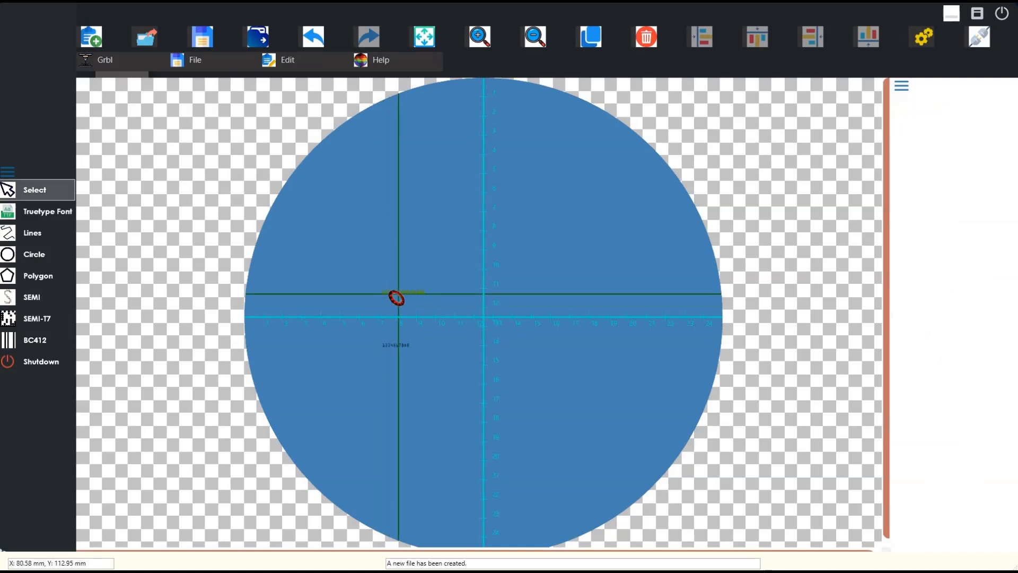
Move the double-density SEMI M13 text into the wafer's lower right area, to about X 154.29, Y 182.46 mm.
click(392, 298)
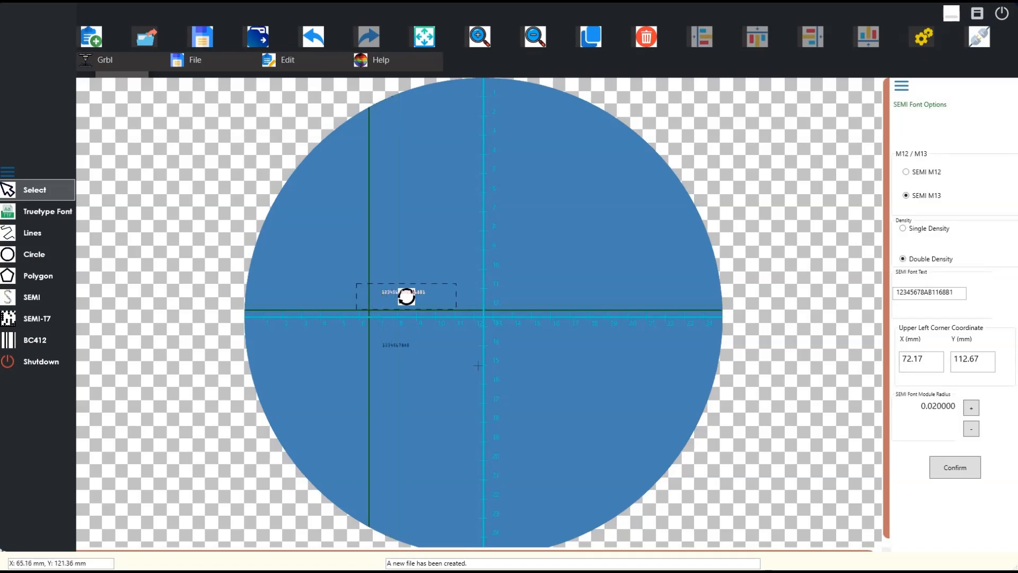
drag(406, 297, 550, 398)
drag(534, 441, 549, 434)
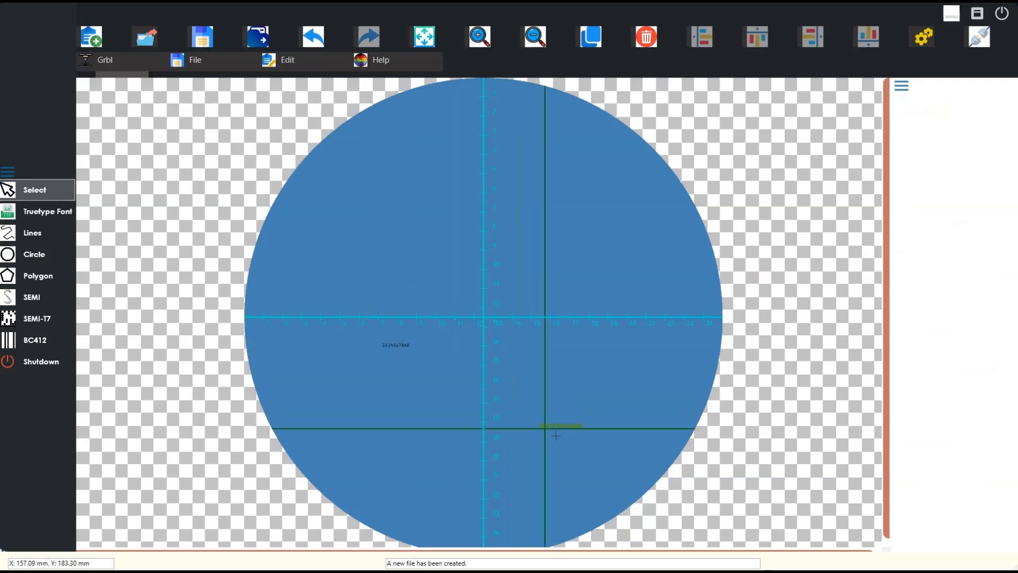
Tilt the SEMI M13 text counter-clockwise and change its text to 1234G78AB1168B1.
click(561, 426)
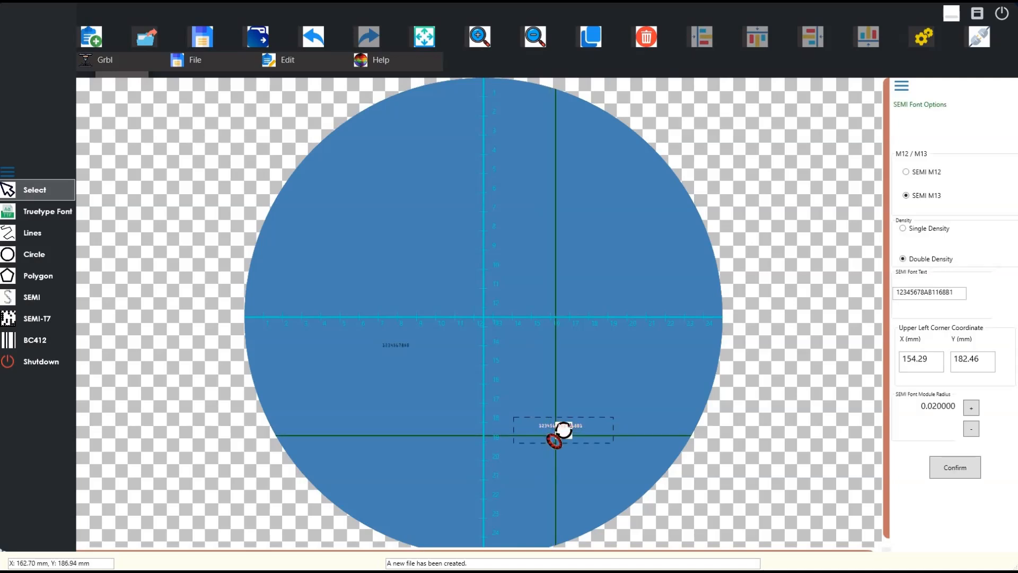
click(519, 497)
drag(519, 498, 505, 513)
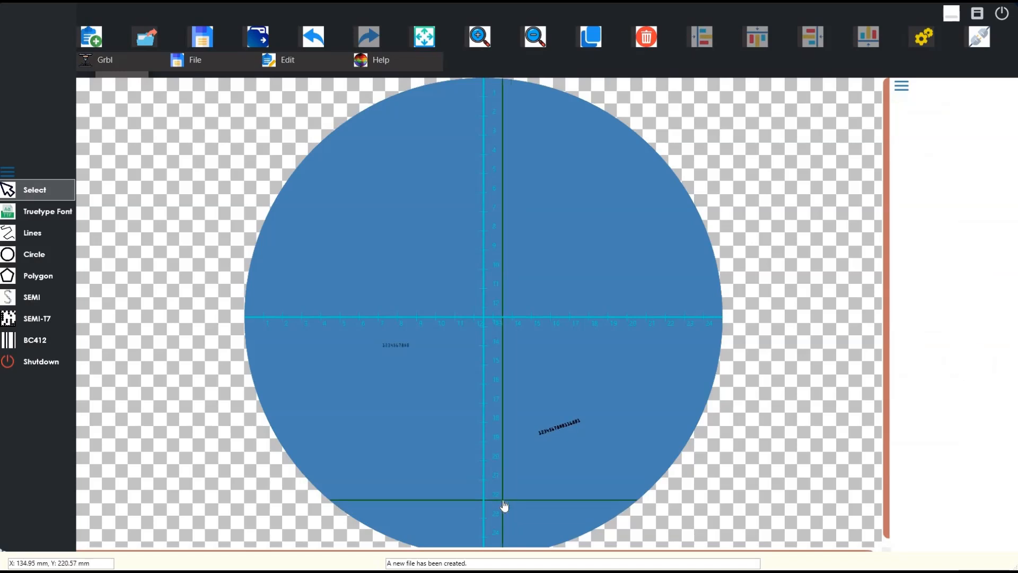
click(562, 432)
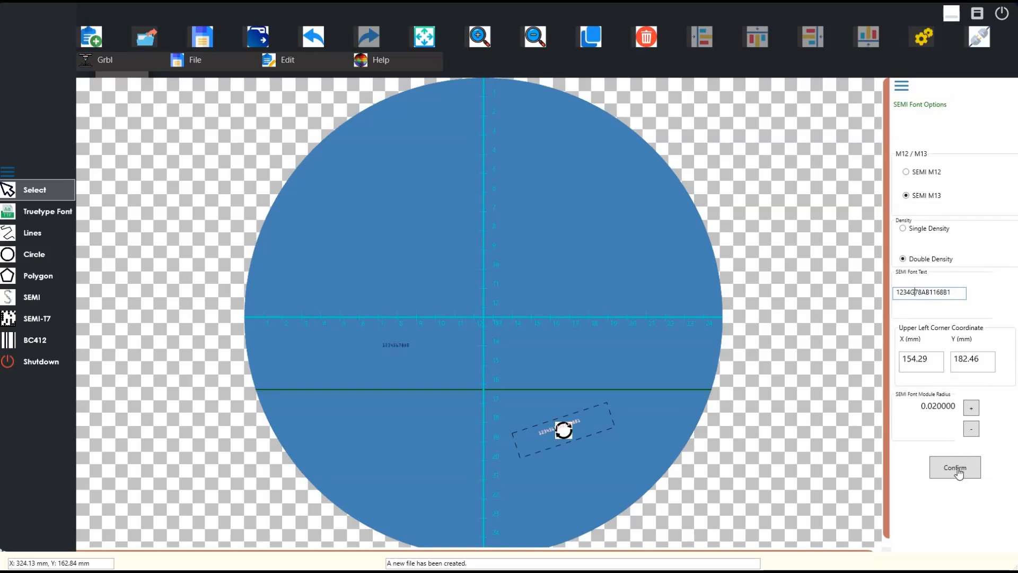
click(645, 398)
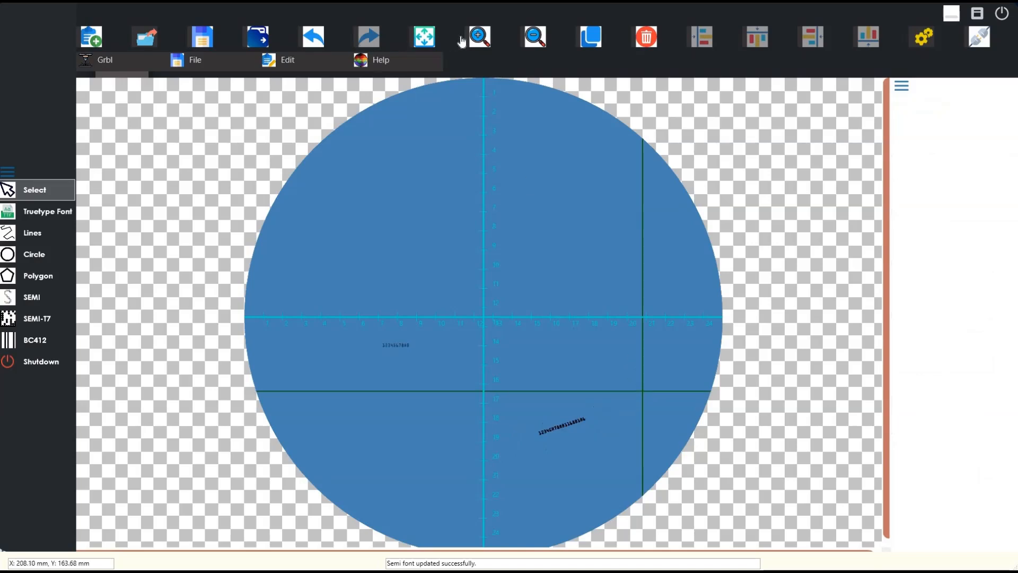
Examine the two SEMI texts on the wafer up close, then return to the full wafer view.
click(539, 42)
click(538, 43)
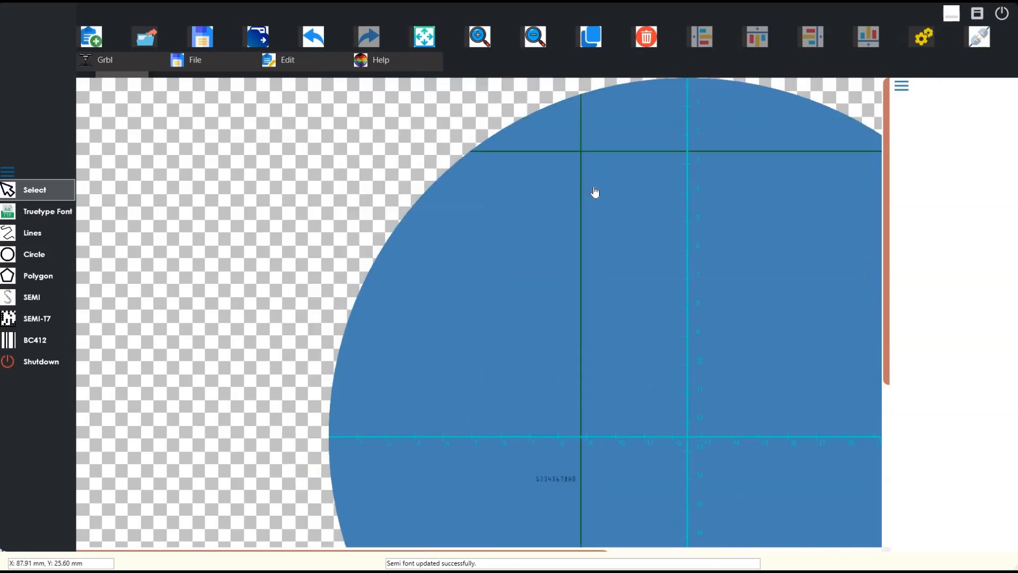
scroll(596, 190, down, 2)
scroll(568, 97, down, 2)
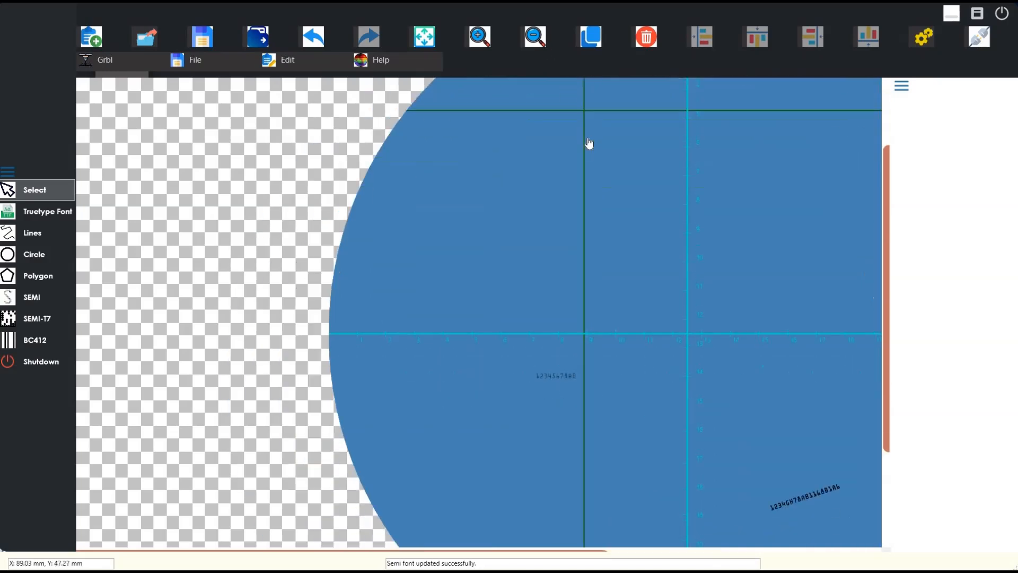
click(484, 41)
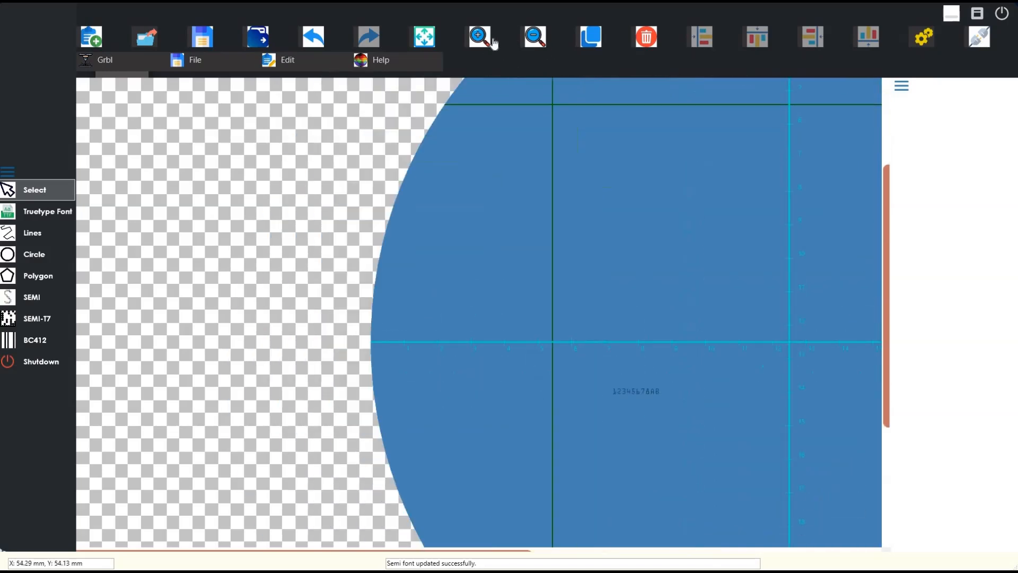
click(428, 39)
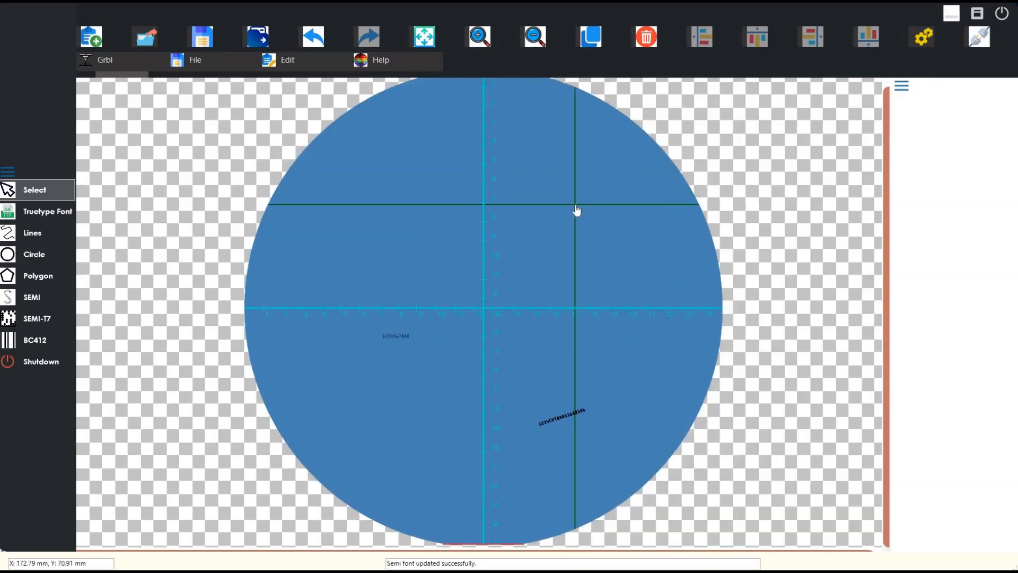
Place a filled circle-shaped SEMI-T7 data matrix at about X 161.58, Y 167.04 mm and update its data to 12345678ZZA4 despite the unlisted vendor code.
click(25, 326)
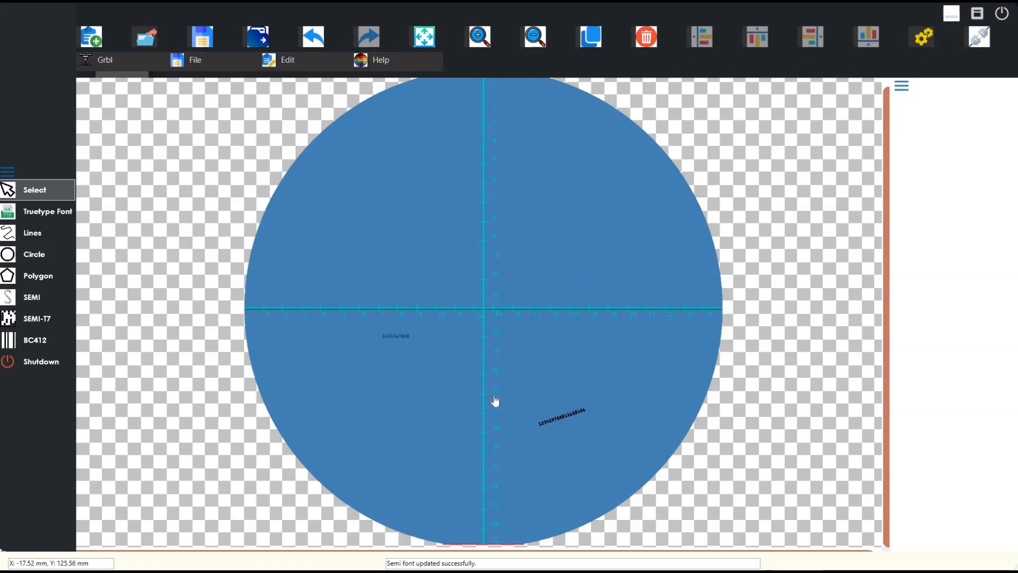
click(562, 395)
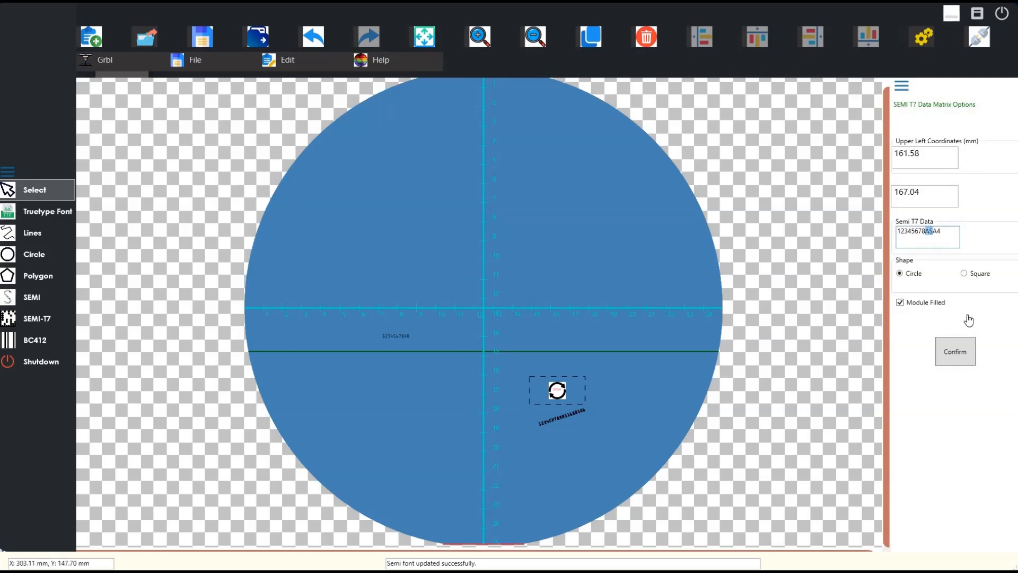
click(966, 352)
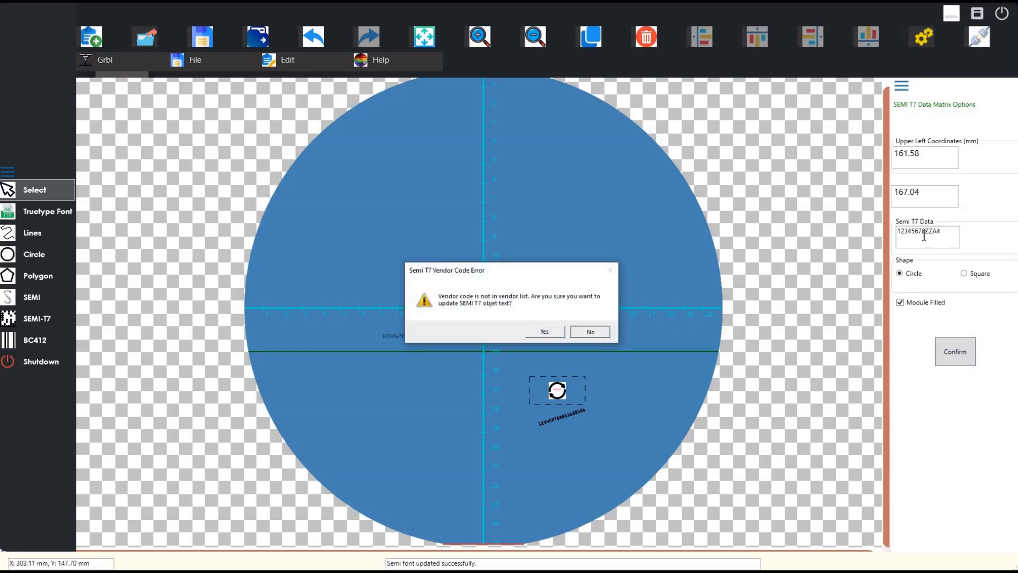
key(Return)
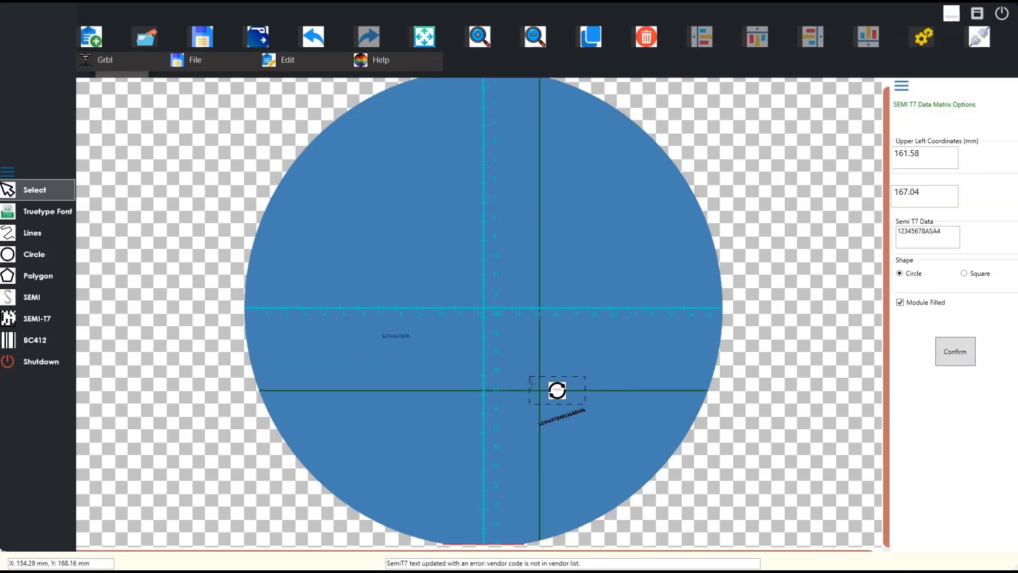
Move the SEMI-T7 data matrix to about X 157.10, Y 153.87 mm and rotate it slightly.
drag(540, 391, 549, 370)
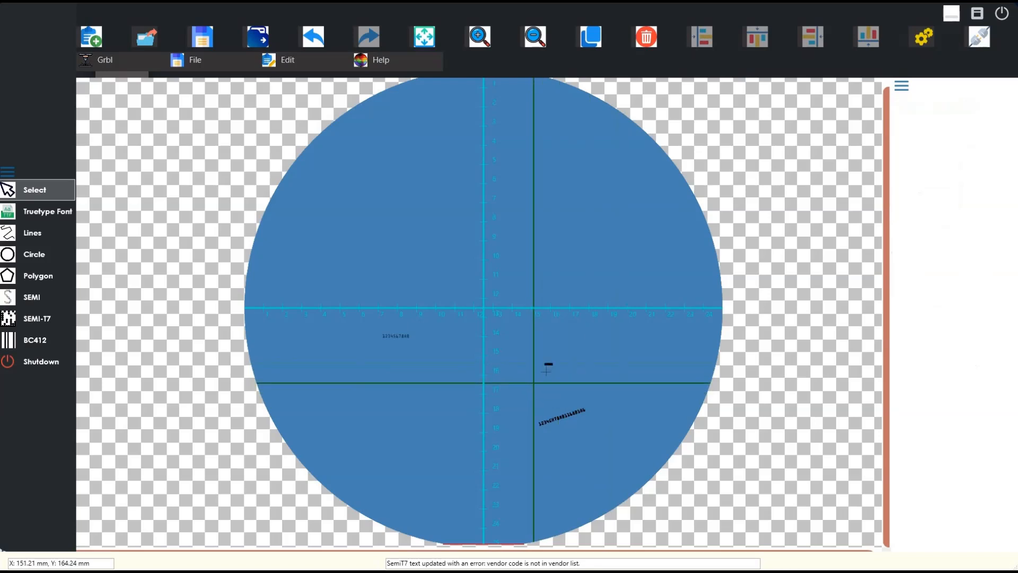
click(544, 372)
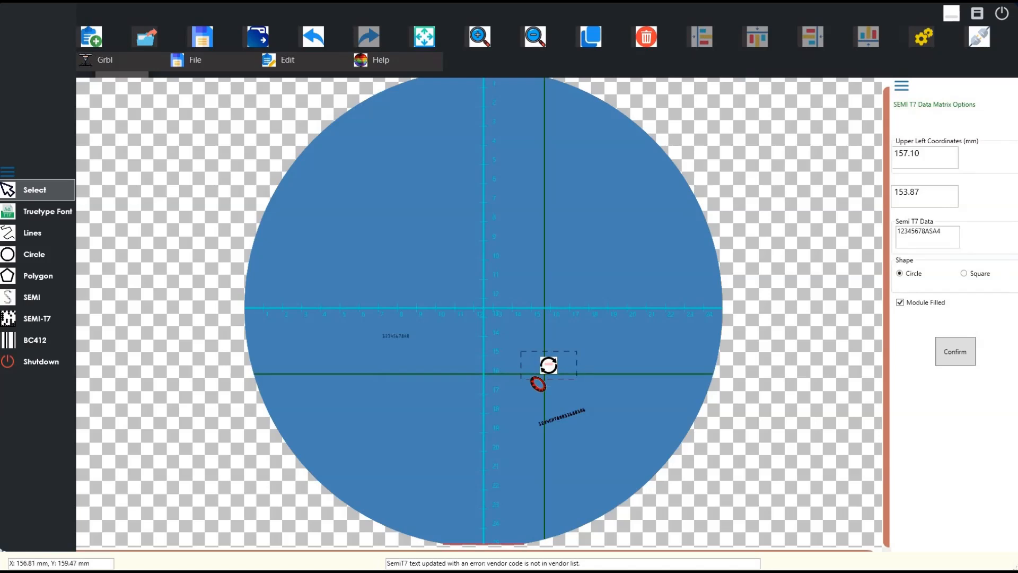
click(531, 398)
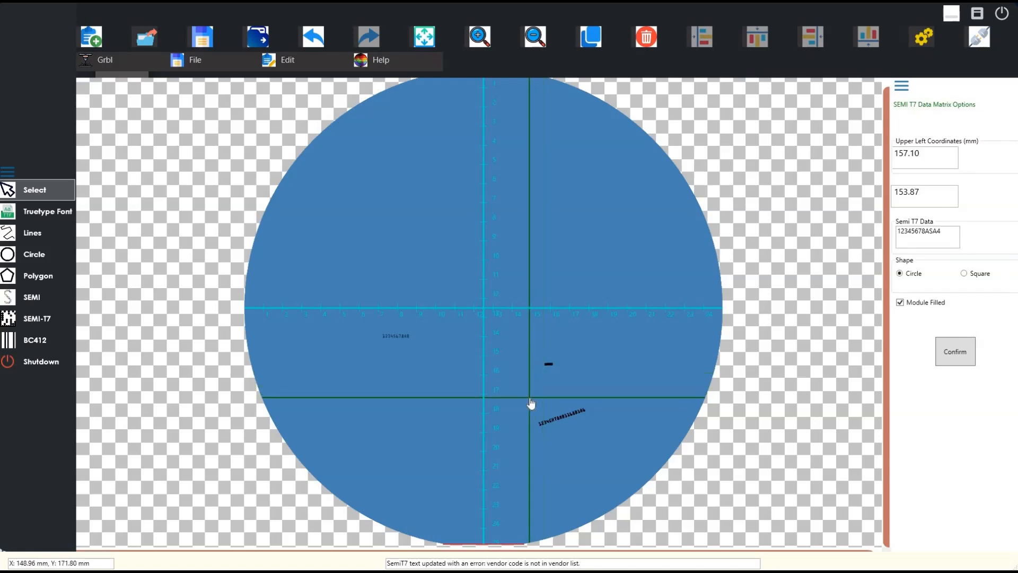
Place a BC412 barcode at about X 94.87, Y 184.42 mm, with filled modules and the data AQQ456708932.
click(13, 346)
click(429, 424)
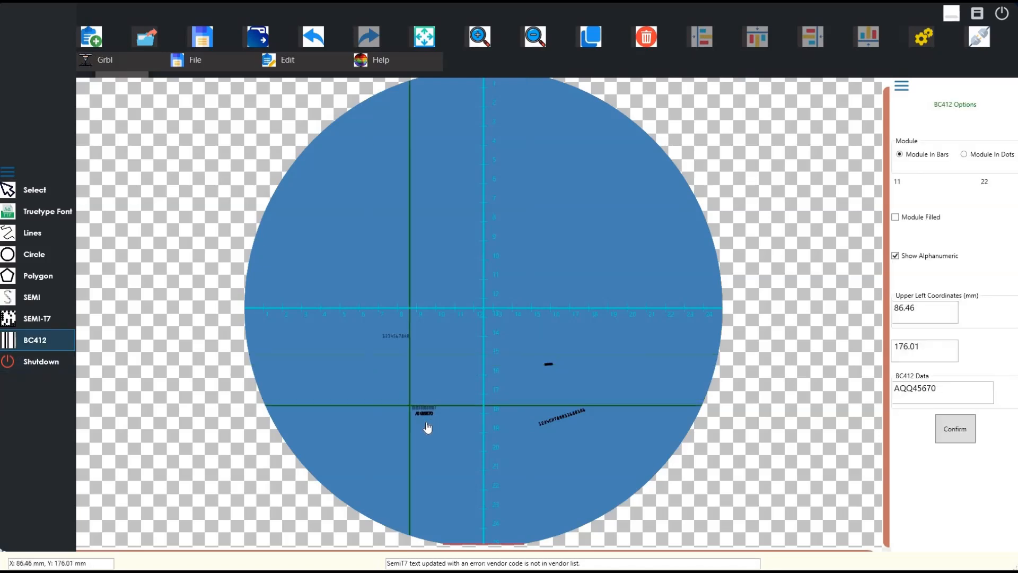
click(433, 424)
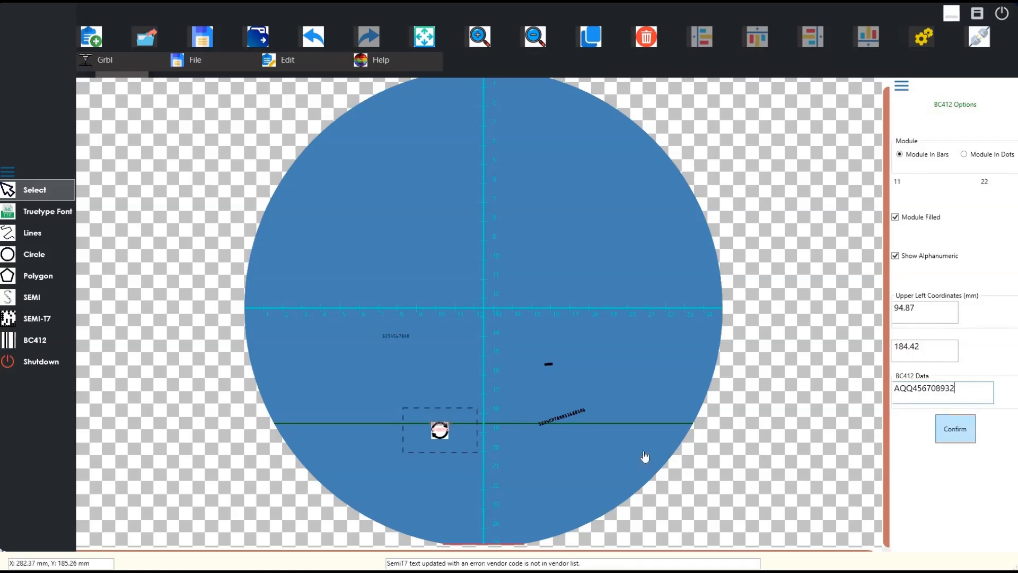
key(Return)
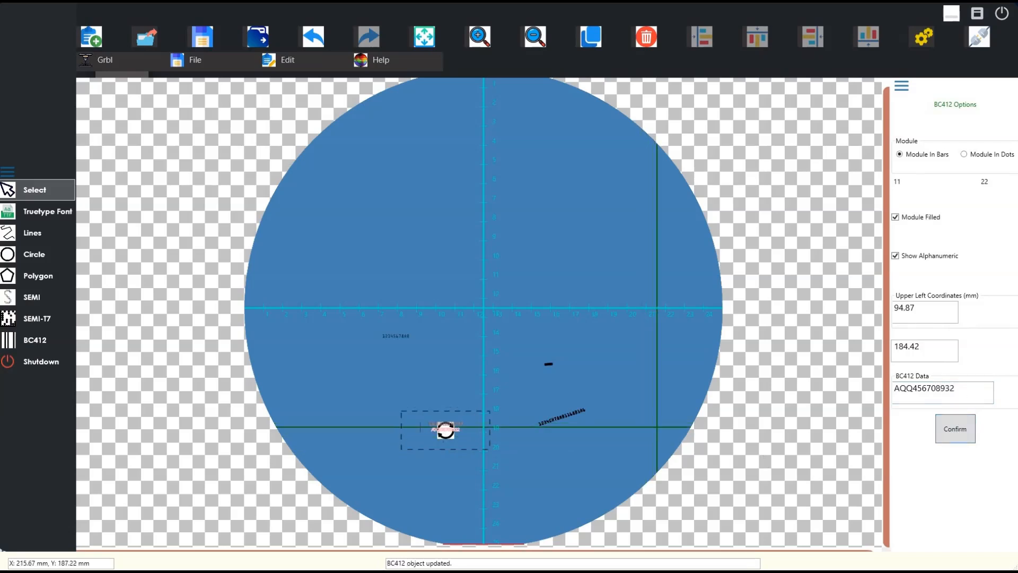
Move the BC412 barcode to about X 87.86, Y 184.98 mm.
click(411, 436)
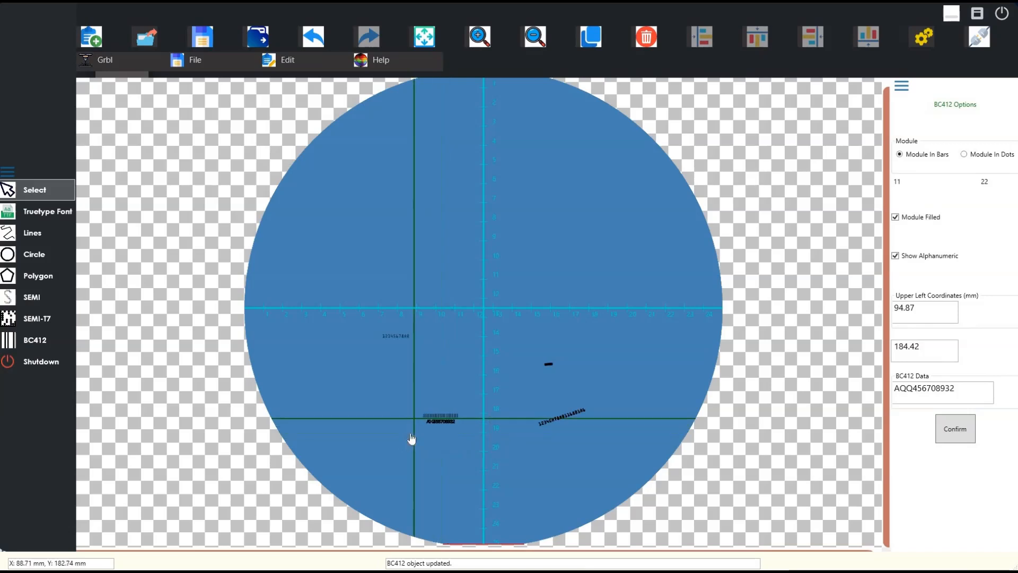
drag(410, 434, 411, 434)
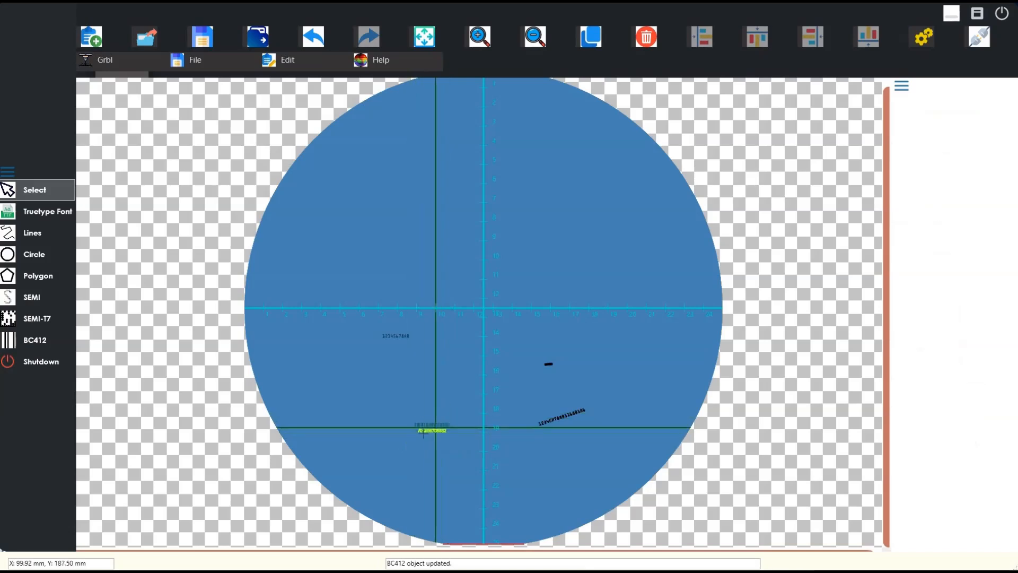
click(433, 429)
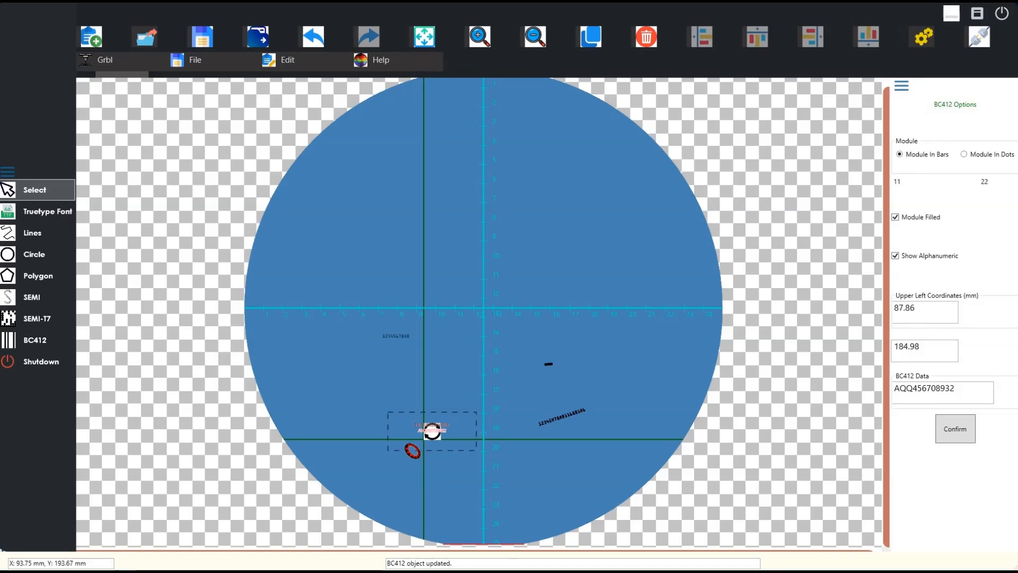
Tilt the BC412 barcode slightly counter-clockwise and switch its modules to dots with a higher dot count.
click(428, 431)
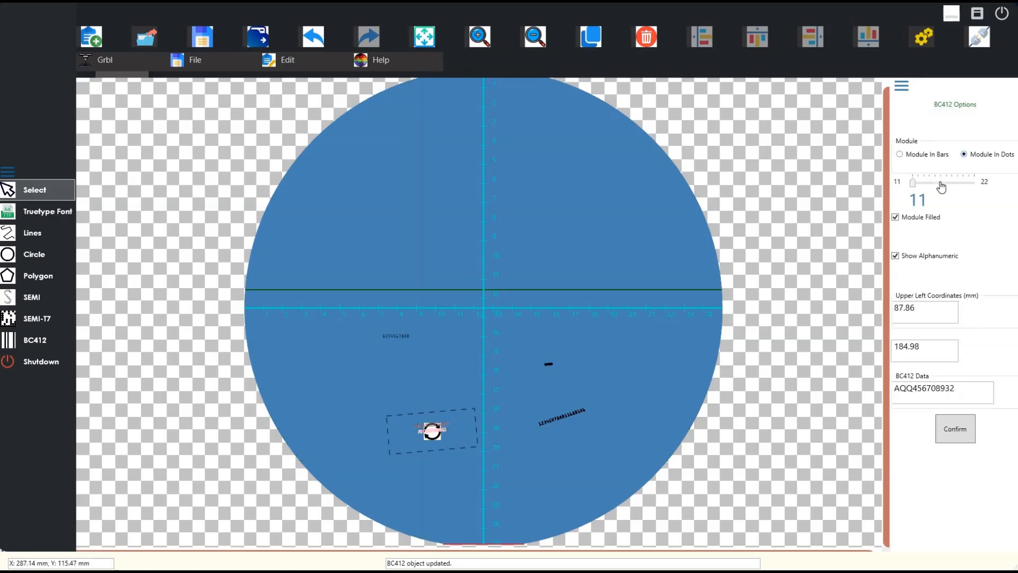
click(941, 186)
click(568, 469)
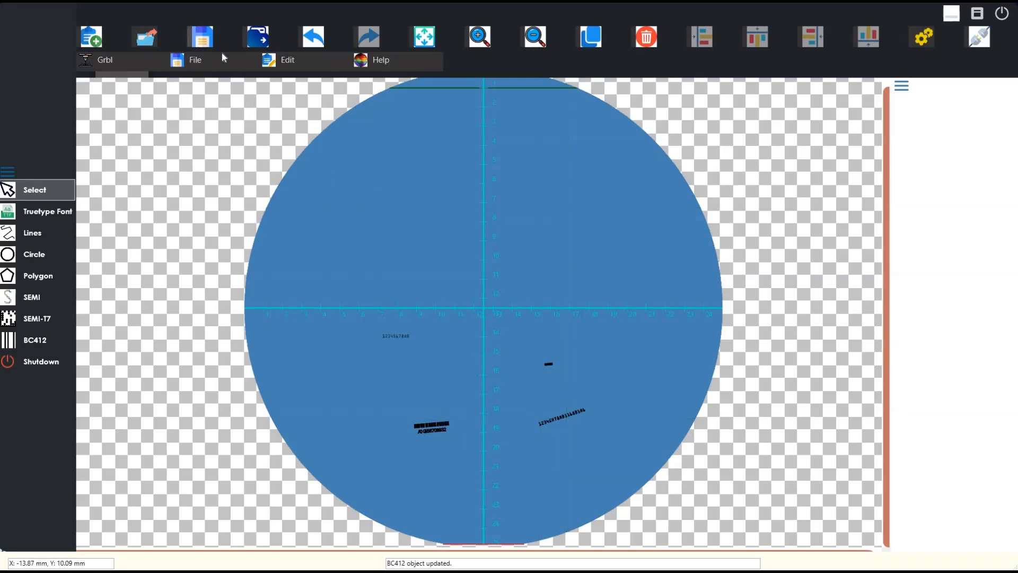
Save the design as a WaferMarkingStudio .wms file and create a new empty file, discarding the existing objects.
key(ctrl+s)
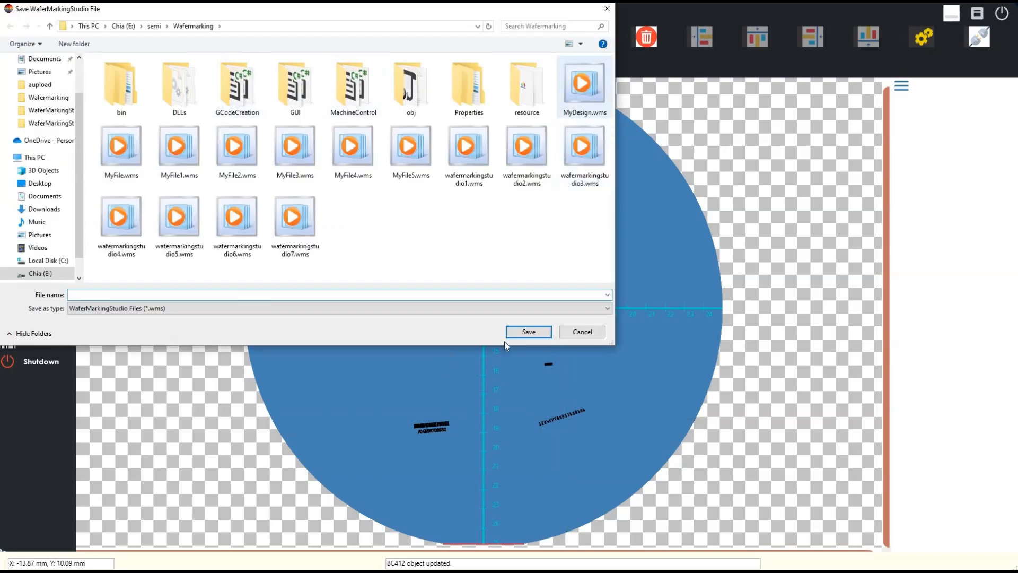
click(527, 330)
click(529, 331)
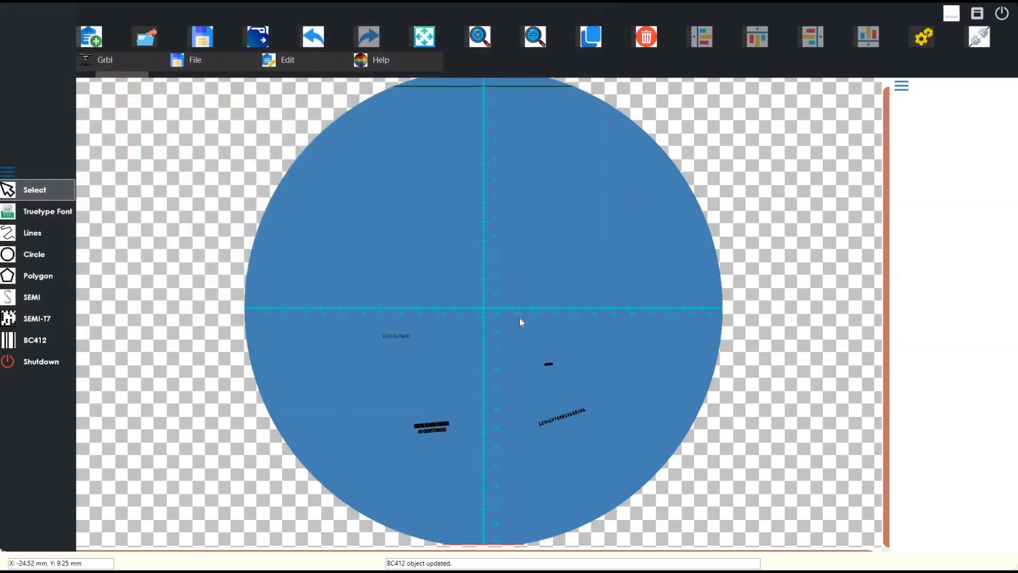
key(ctrl+n)
key(Return)
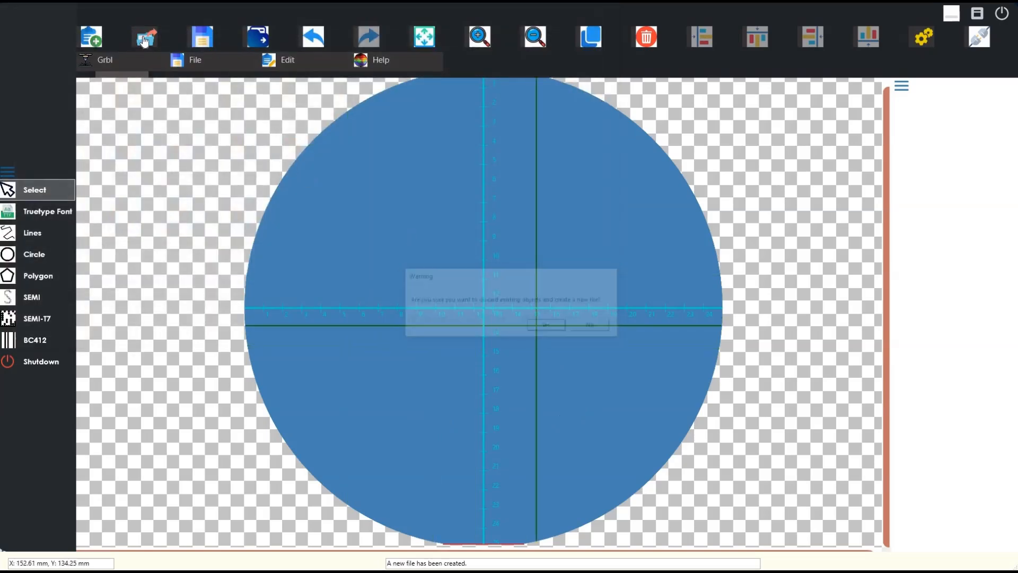
Open the saved design MyDesign.wms and export it as a G-code file named 21.
key(ctrl+o)
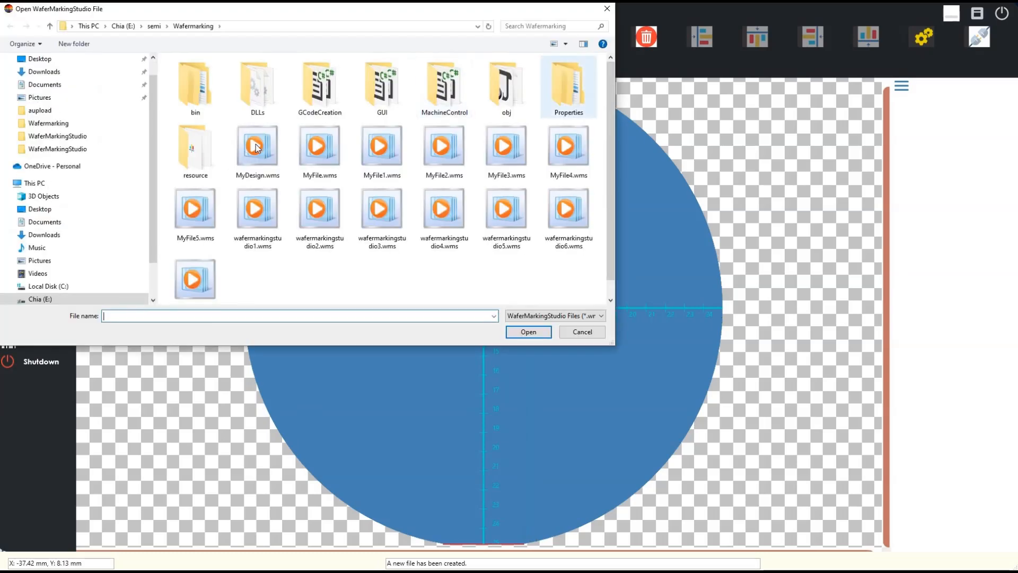
click(265, 171)
key(Return)
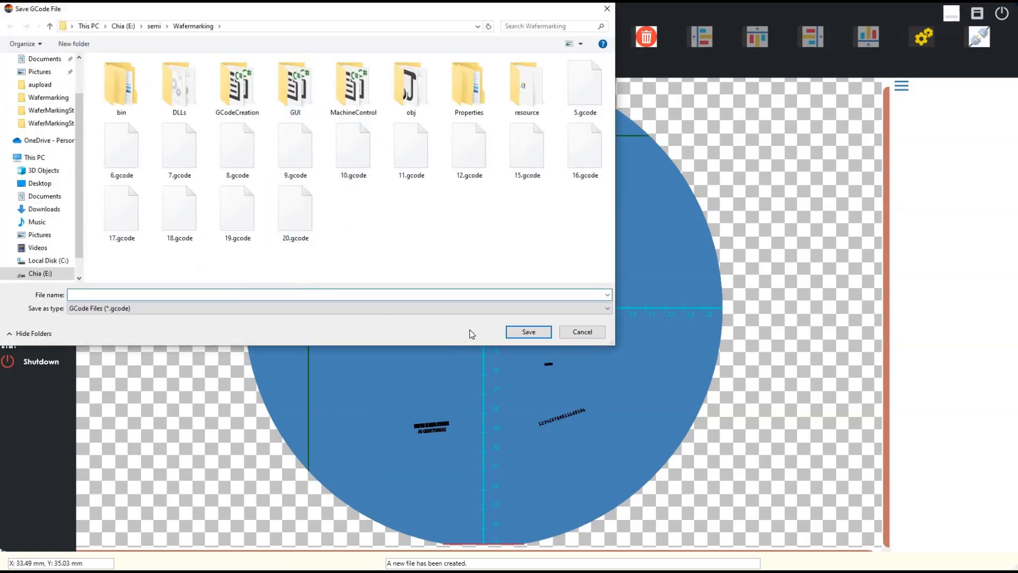
text(21)
click(528, 332)
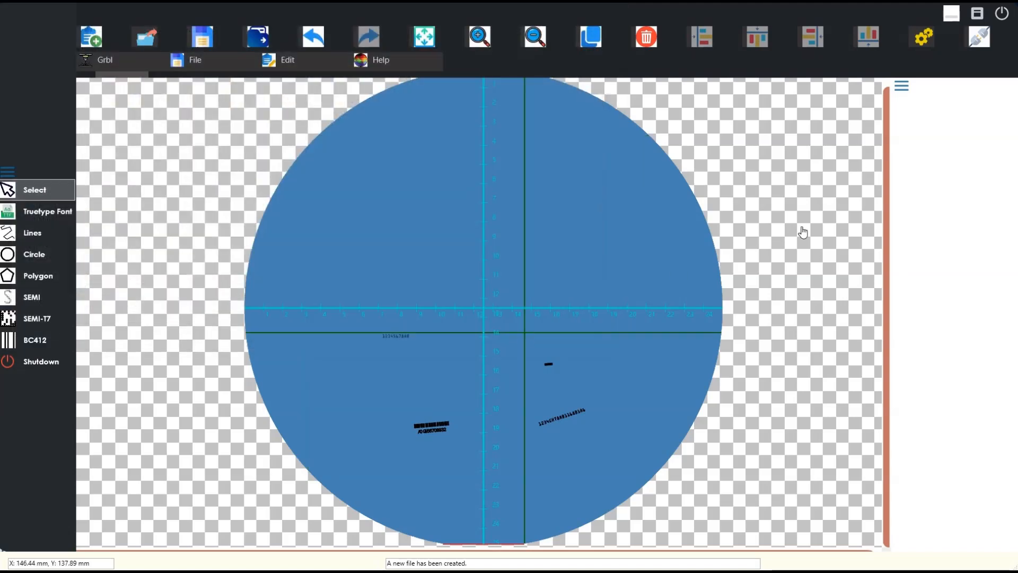
Connect to the GRBL laser machine on COM3 at 115200 baud and start engraving the design.
click(981, 40)
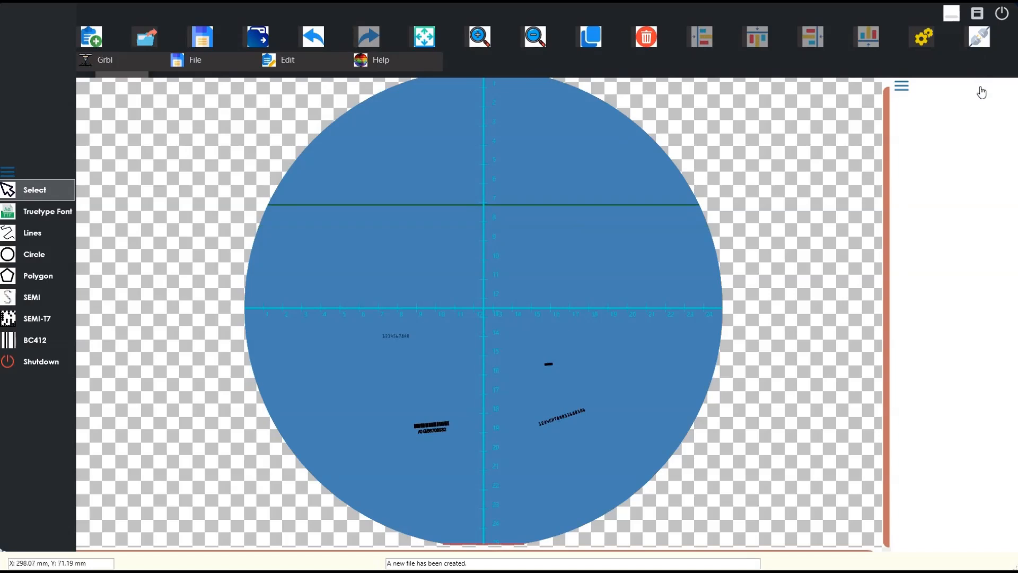
click(954, 137)
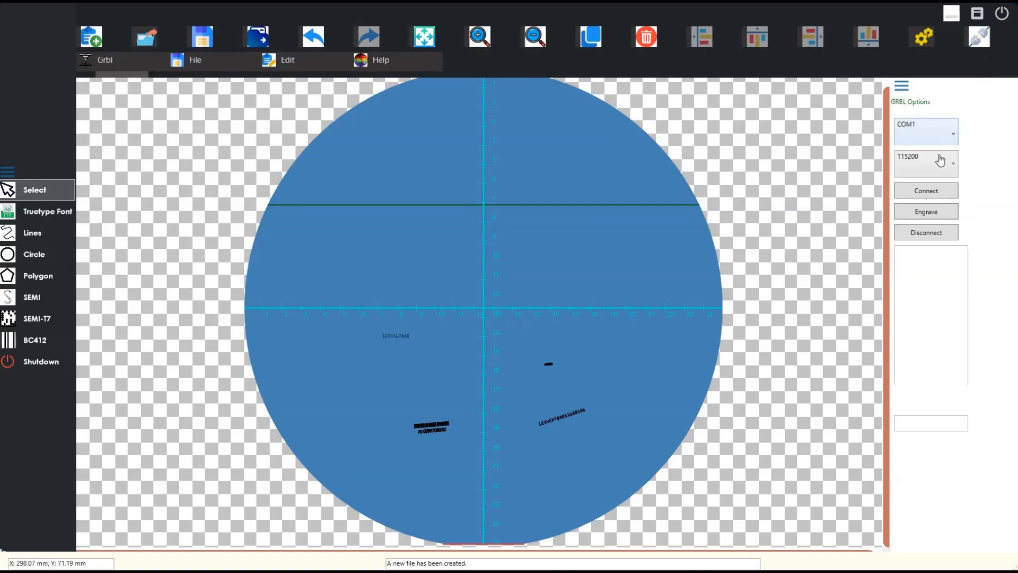
click(932, 168)
click(933, 194)
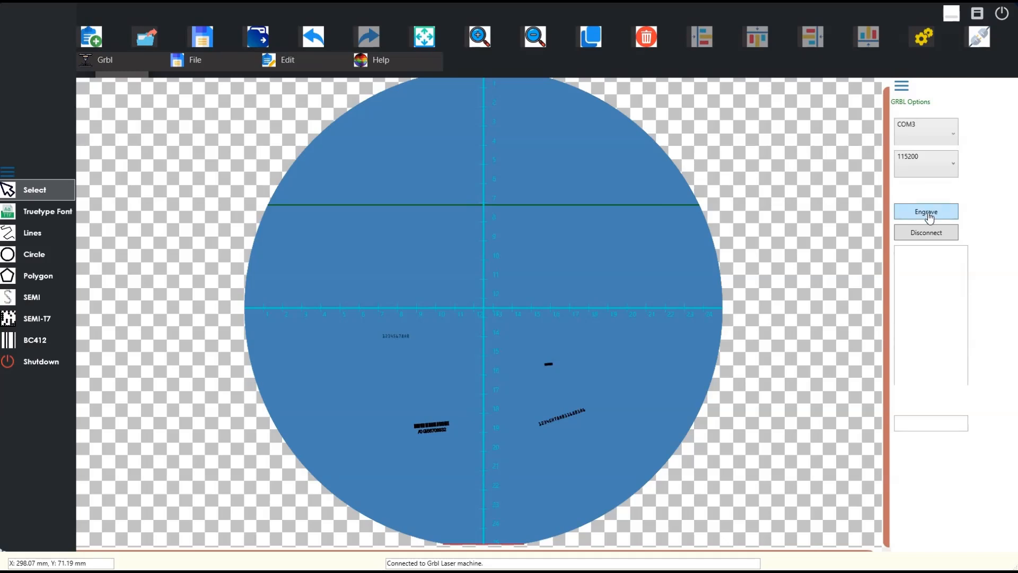
click(926, 212)
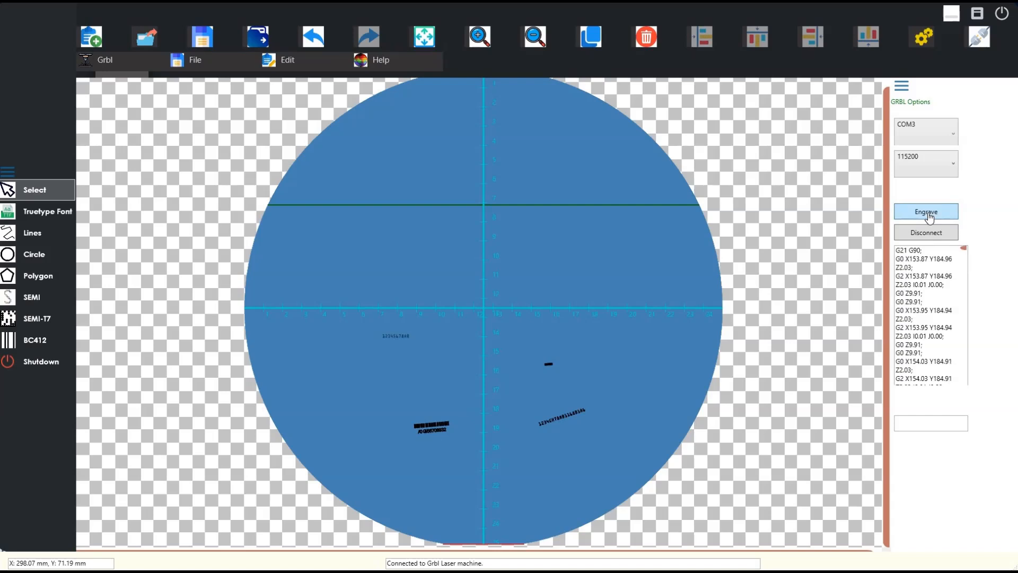